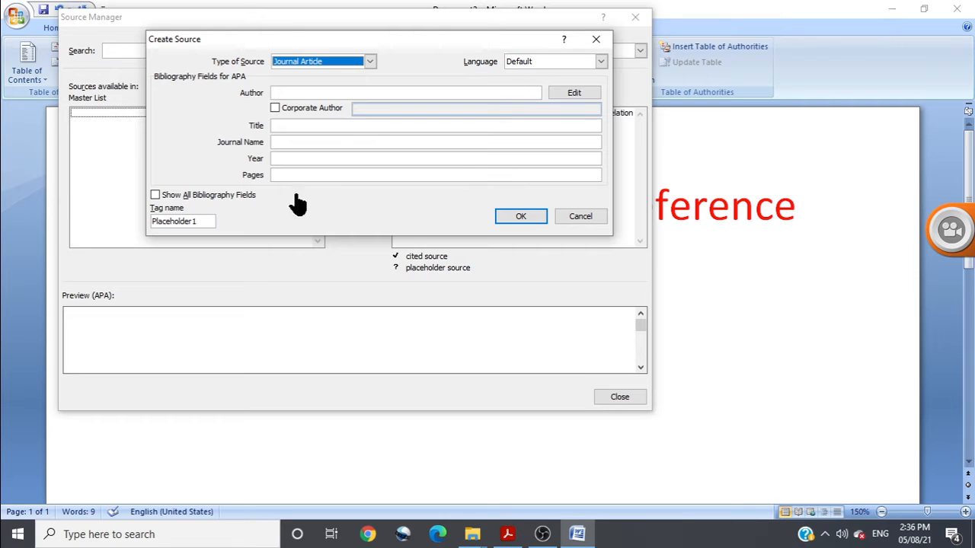
Look through the available source types for the new source and choose Journal Article
{"action": "left_click", "coordinate": [372, 64]}
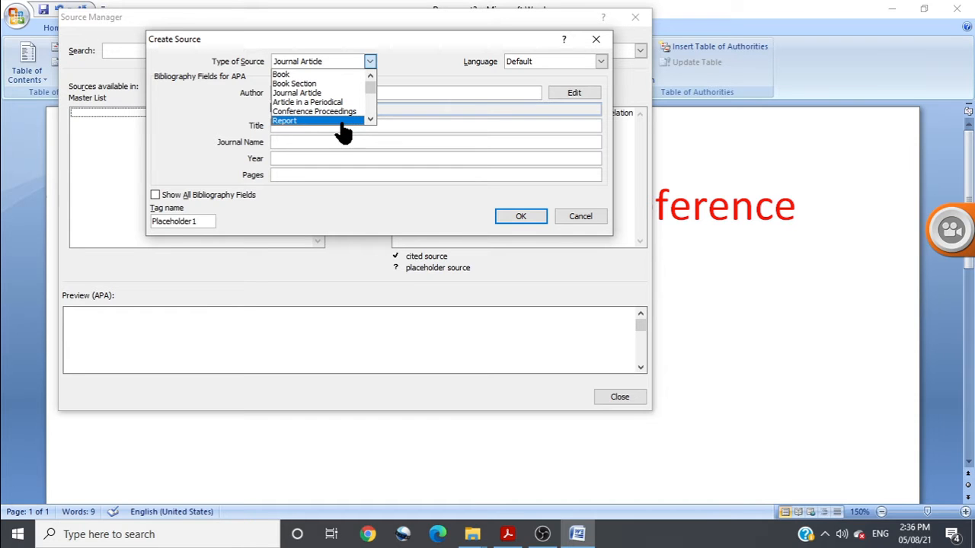
{"action": "left_click", "coordinate": [372, 120]}
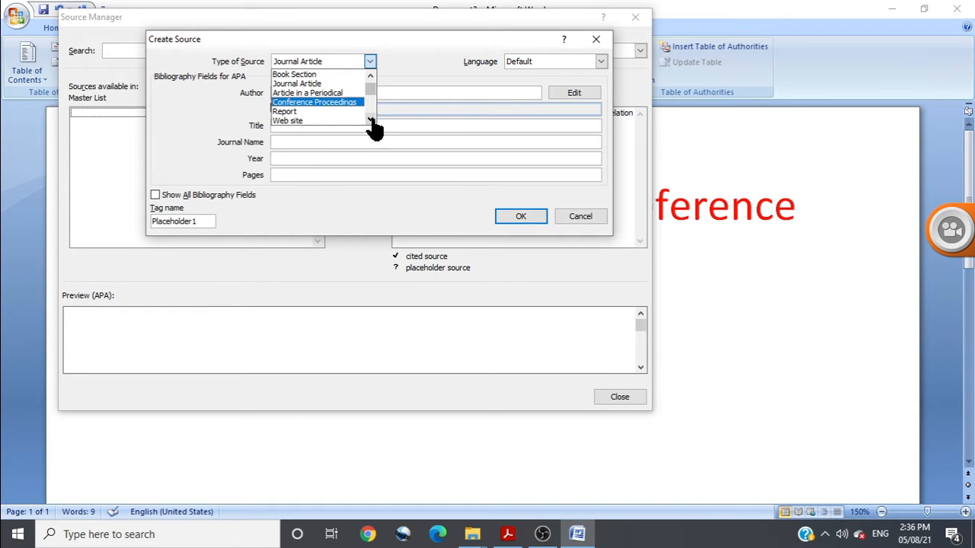
{"action": "left_click", "coordinate": [372, 120]}
{"action": "left_click", "coordinate": [372, 120]}
{"action": "left_click", "coordinate": [371, 119]}
{"action": "left_click", "coordinate": [370, 120]}
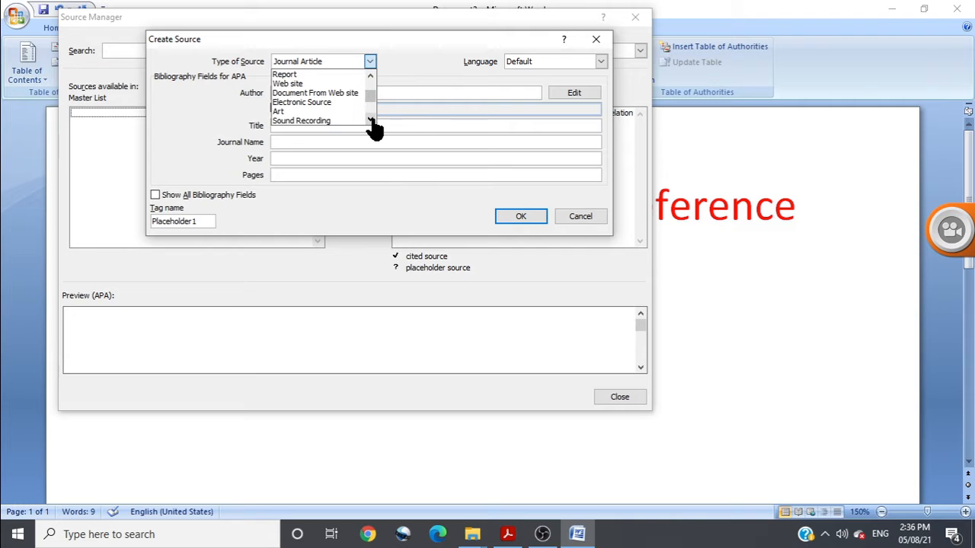
{"action": "left_click", "coordinate": [371, 119]}
{"action": "left_click", "coordinate": [371, 120]}
{"action": "left_click", "coordinate": [371, 120]}
{"action": "left_click", "coordinate": [371, 120]}
{"action": "left_click", "coordinate": [371, 120]}
{"action": "left_click", "coordinate": [370, 120]}
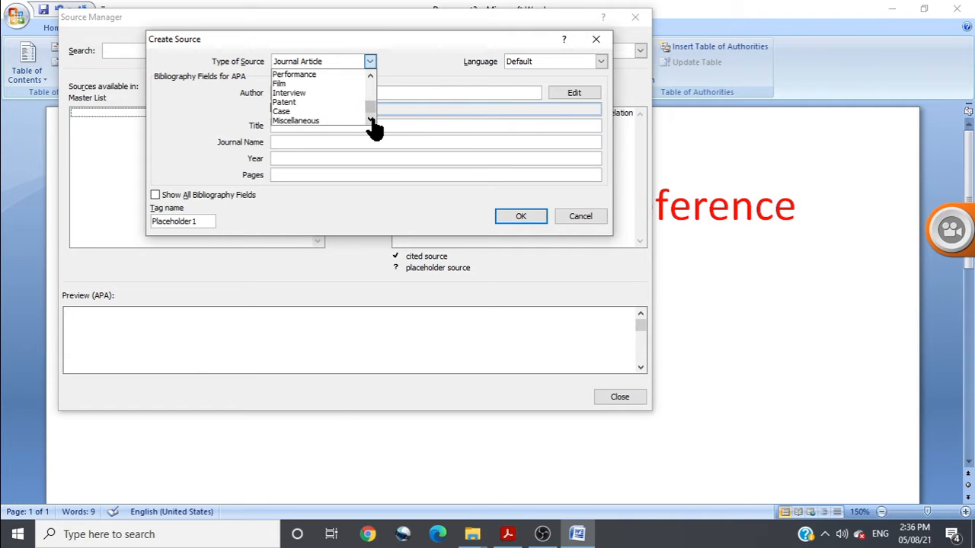
{"action": "left_click_drag", "start_coordinate": [373, 113], "coordinate": [370, 81]}
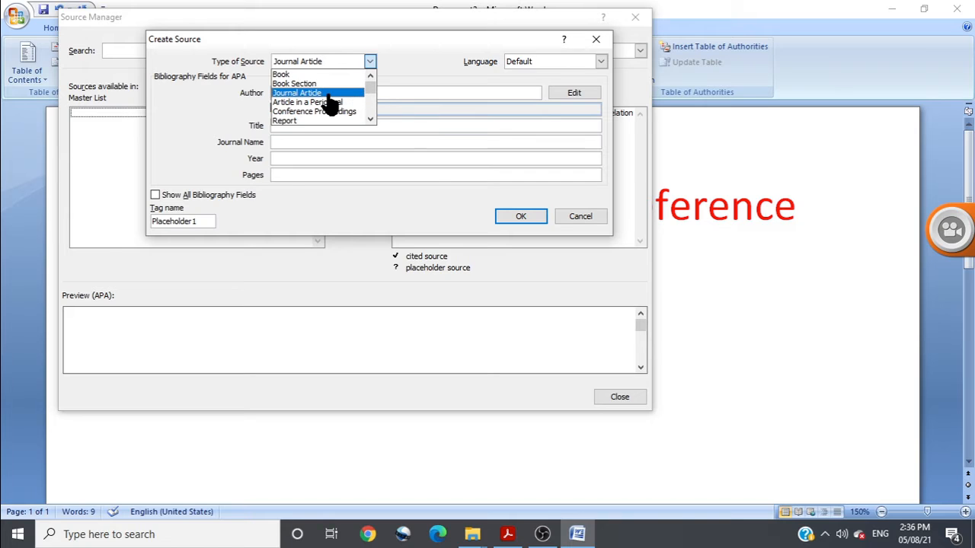
{"action": "left_click", "coordinate": [329, 93]}
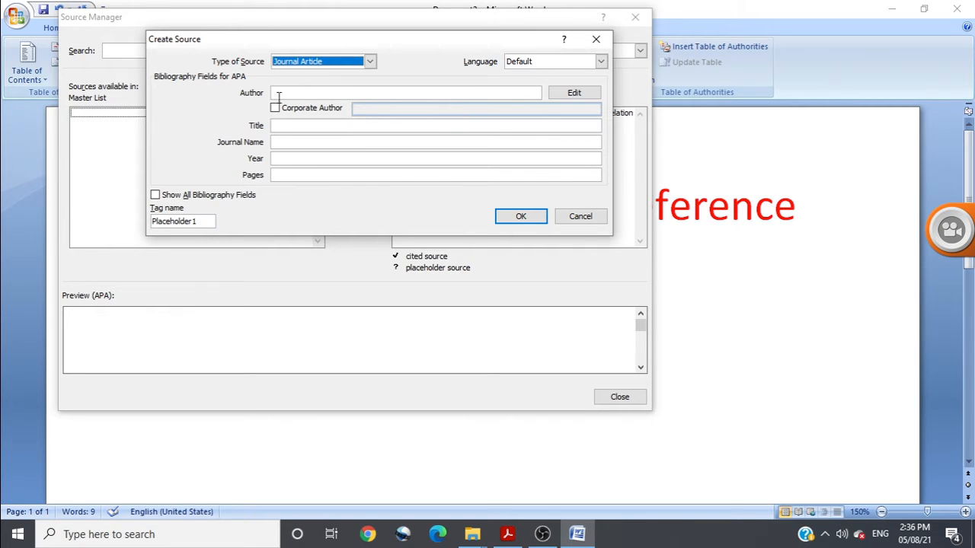
Enter the full names of both authors, separated by a semicolon, and show all bibliography fields
{"action": "left_click", "coordinate": [280, 93]}
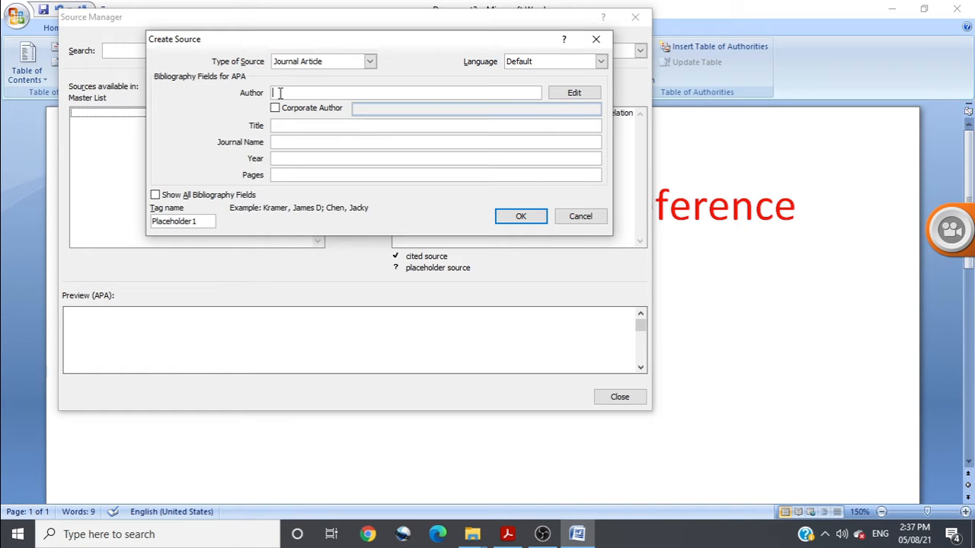
{"action": "type", "text": "Sanjeev Kumar Jha"}
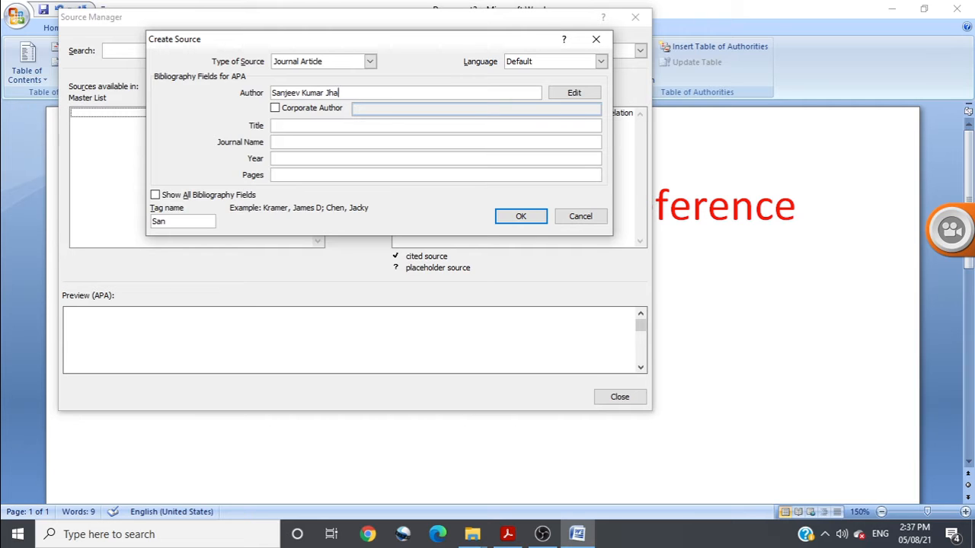
{"action": "type", "text": "; Vikram SIngh"}
{"action": "key", "text": "BackSpace"}
{"action": "key", "text": "BackSpace"}
{"action": "key", "text": "BackSpace"}
{"action": "key", "text": "BackSpace"}
{"action": "type", "text": "ingh"}
{"action": "left_click", "coordinate": [156, 196]}
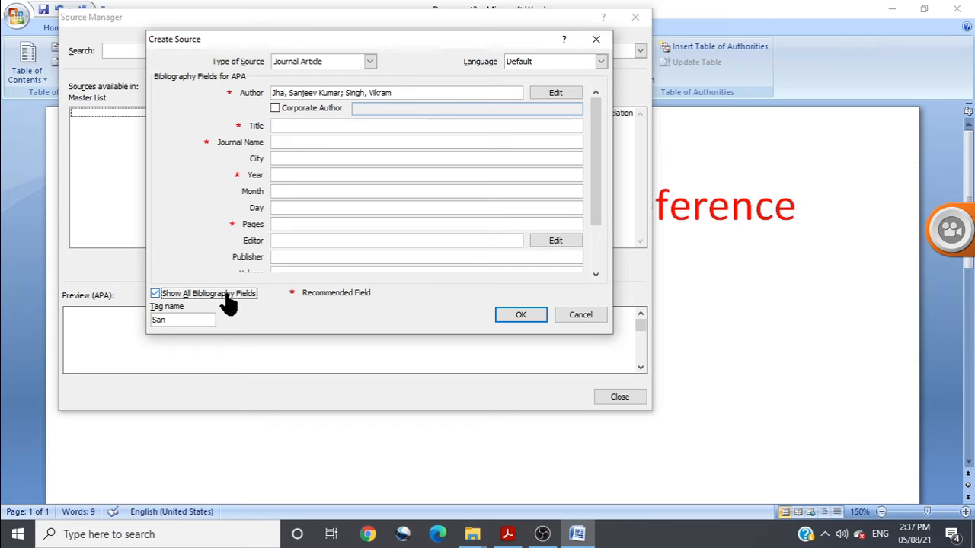
Enter "Mathematical phobia in relation to certain demographical variables" as the article's title
{"action": "left_click", "coordinate": [278, 125]}
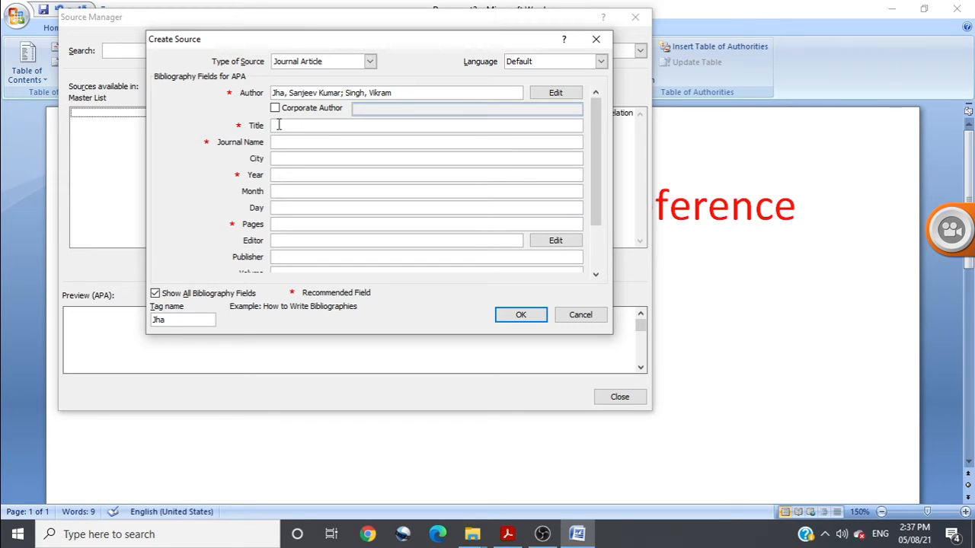
{"action": "type", "text": "Mathematical phobia in r"}
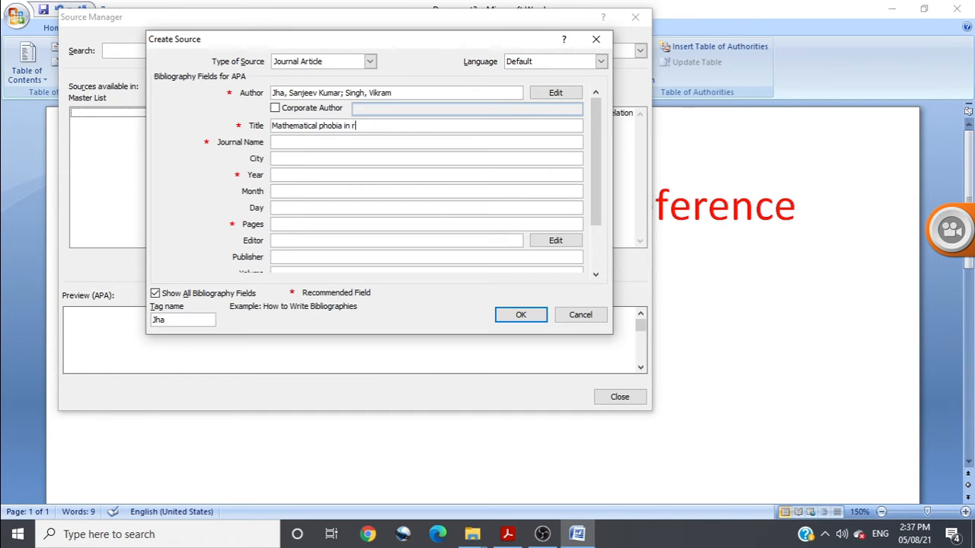
{"action": "type", "text": "elation to certain demog"}
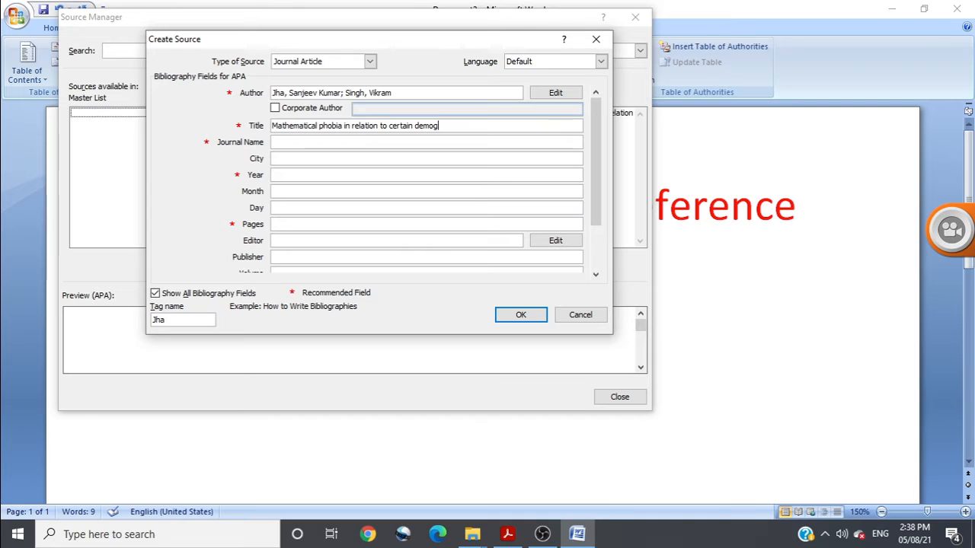
{"action": "type", "text": "raphical "}
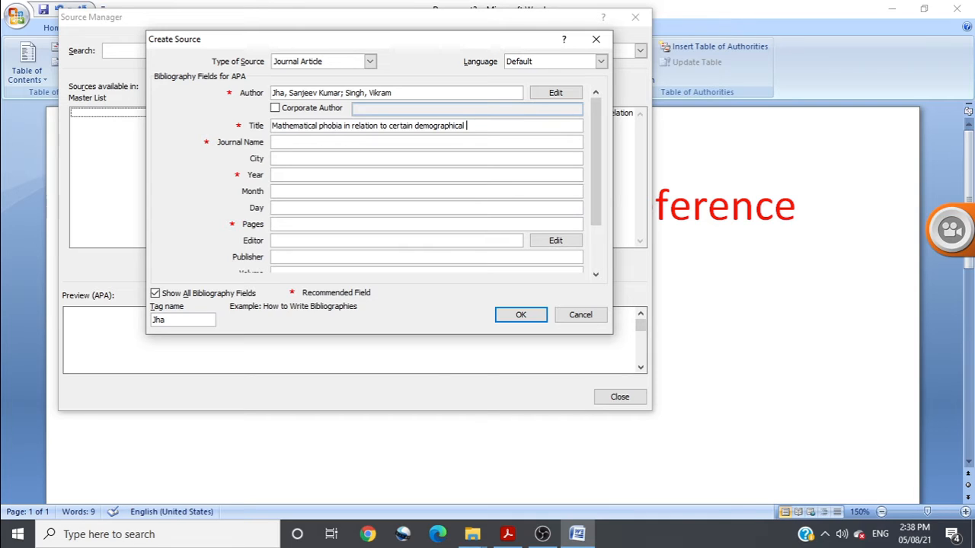
{"action": "type", "text": "variables"}
Enter "Journal of Community Guidance and Research" as the source's journal name
{"action": "left_click", "coordinate": [281, 142]}
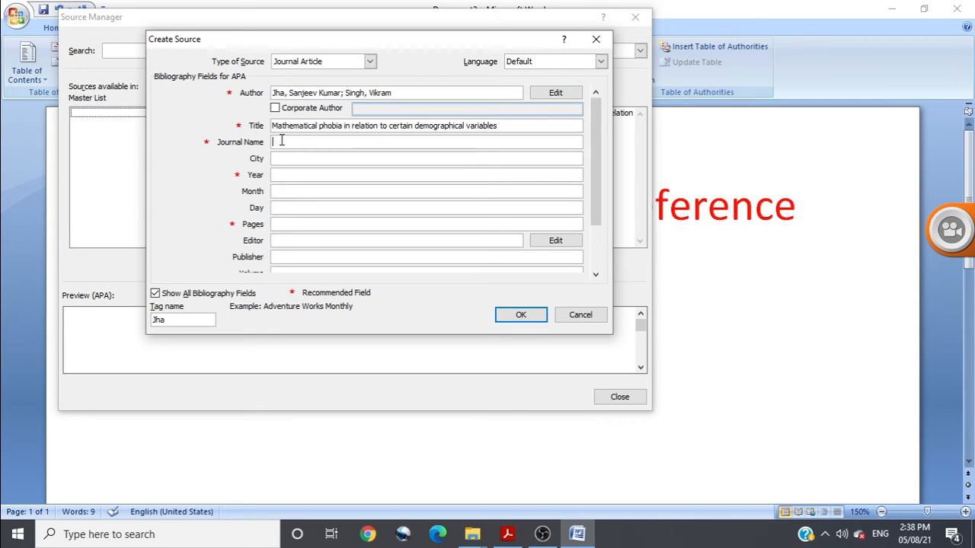
{"action": "type", "text": "Journal of COmmunity"}
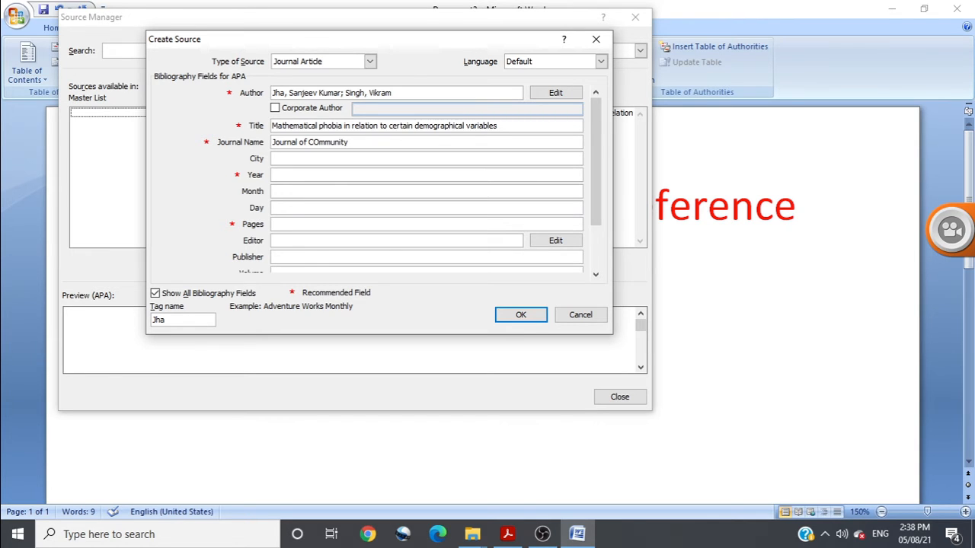
{"action": "left_click", "coordinate": [318, 142]}
{"action": "key", "text": "BackSpace"}
{"action": "type", "text": "ommunity Guidance and Resea"}
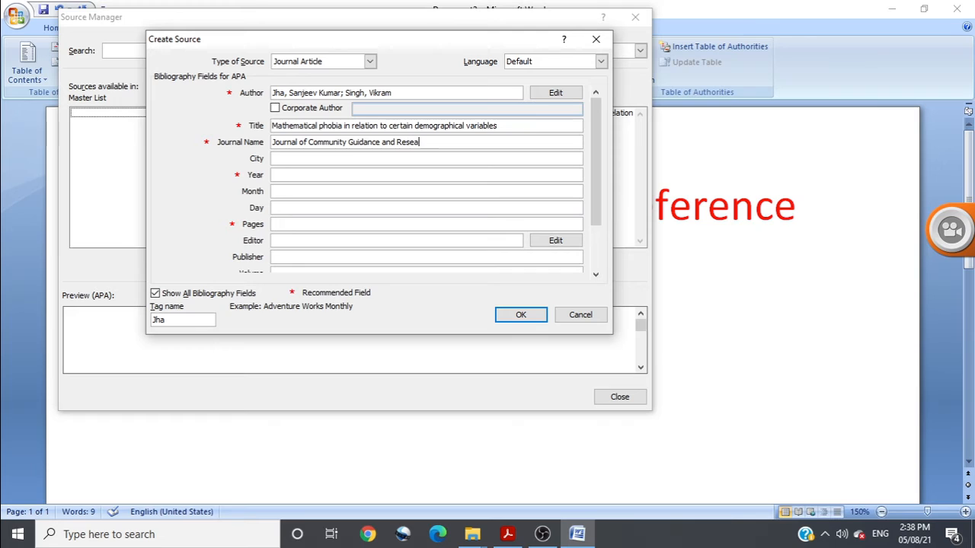
{"action": "type", "text": "rch"}
Set the source's year to 2011 and its pages to 23-29, leaving city, month and day empty
{"action": "key", "text": "Tab"}
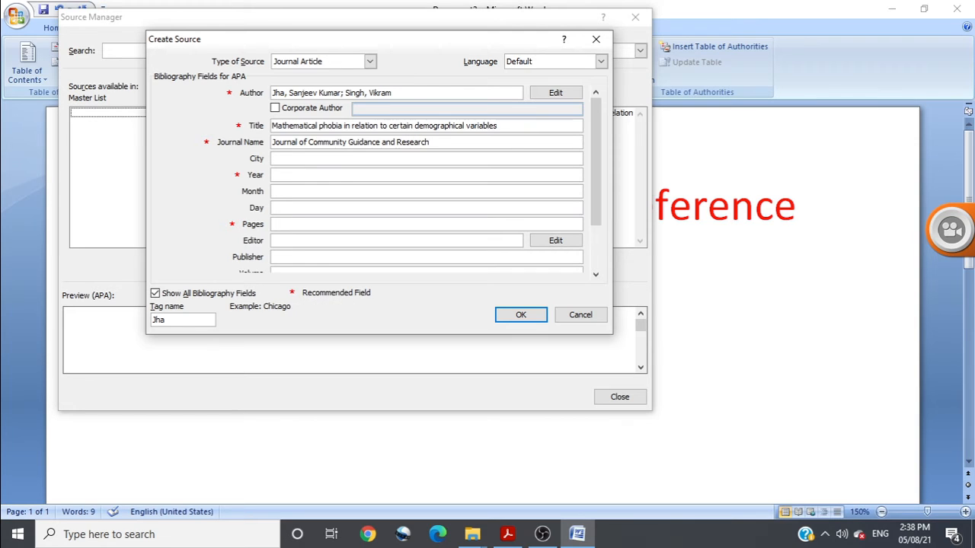
{"action": "key", "text": "Tab"}
{"action": "type", "text": "2011"}
{"action": "key", "text": "Tab"}
{"action": "key", "text": "Tab"}
{"action": "key", "text": "Tab"}
{"action": "type", "text": "23-29"}
{"action": "left_click", "coordinate": [331, 91]}
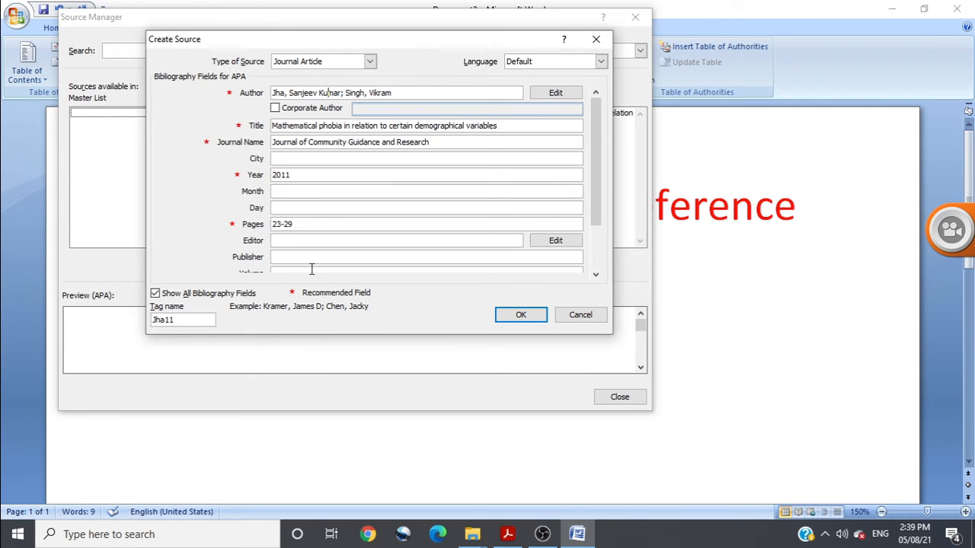
{"action": "left_click", "coordinate": [302, 143]}
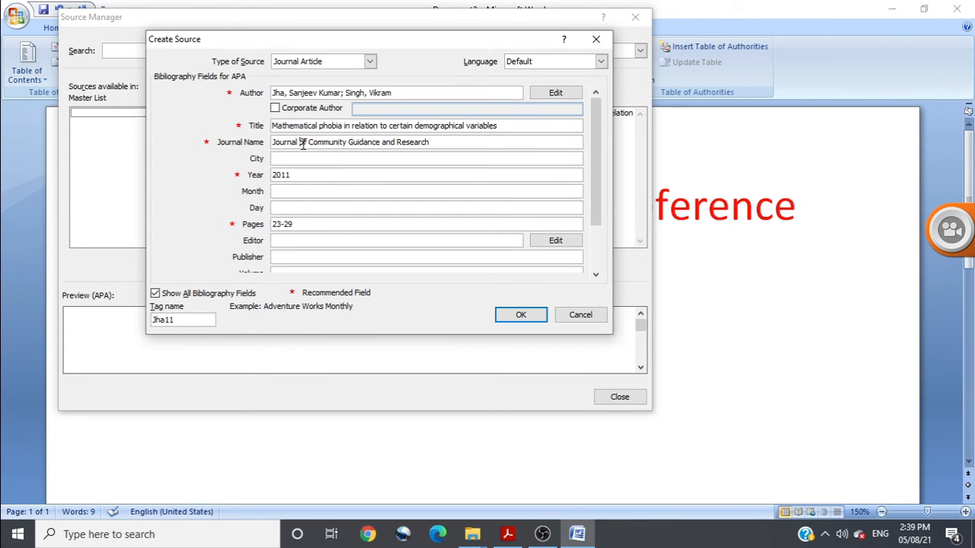
{"action": "left_click", "coordinate": [289, 223]}
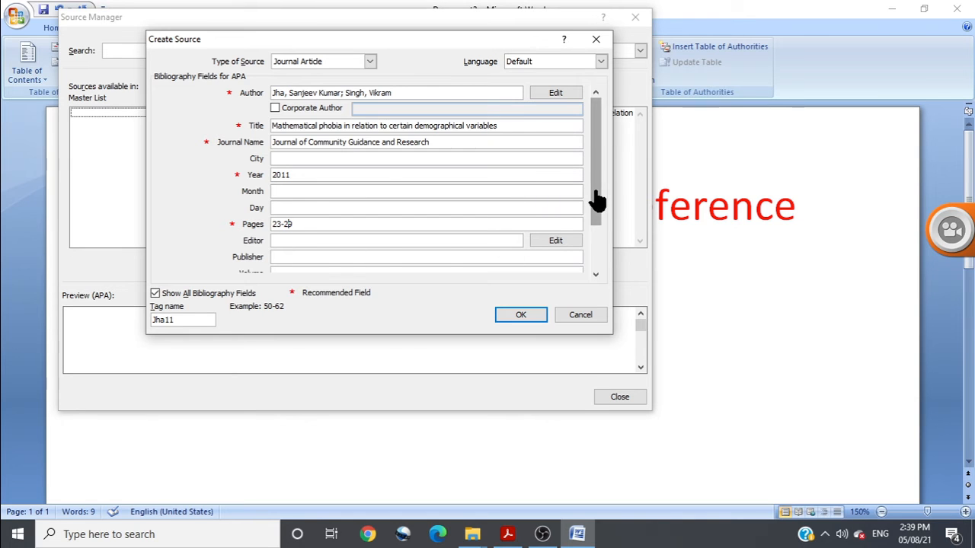
Set the source's volume to 22 and issue to 4, and save the new source
{"action": "left_click_drag", "start_coordinate": [596, 199], "coordinate": [598, 223]}
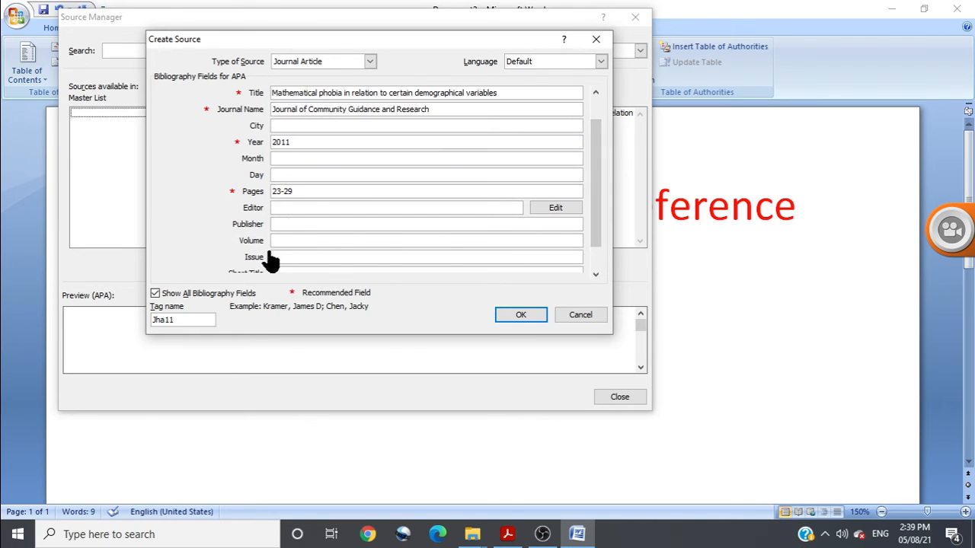
{"action": "left_click", "coordinate": [285, 240]}
{"action": "type", "text": "22"}
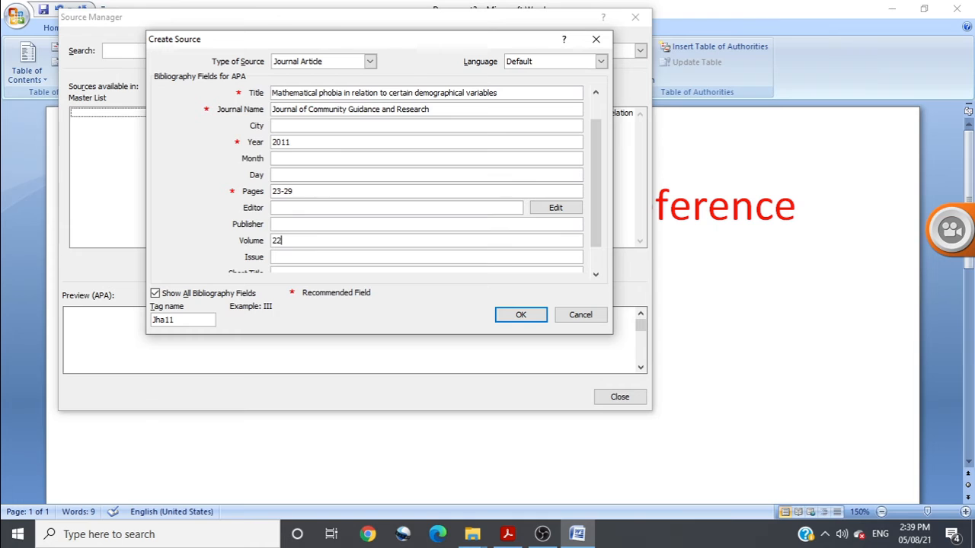
{"action": "left_click", "coordinate": [285, 257]}
{"action": "type", "text": "4"}
{"action": "left_click", "coordinate": [521, 319]}
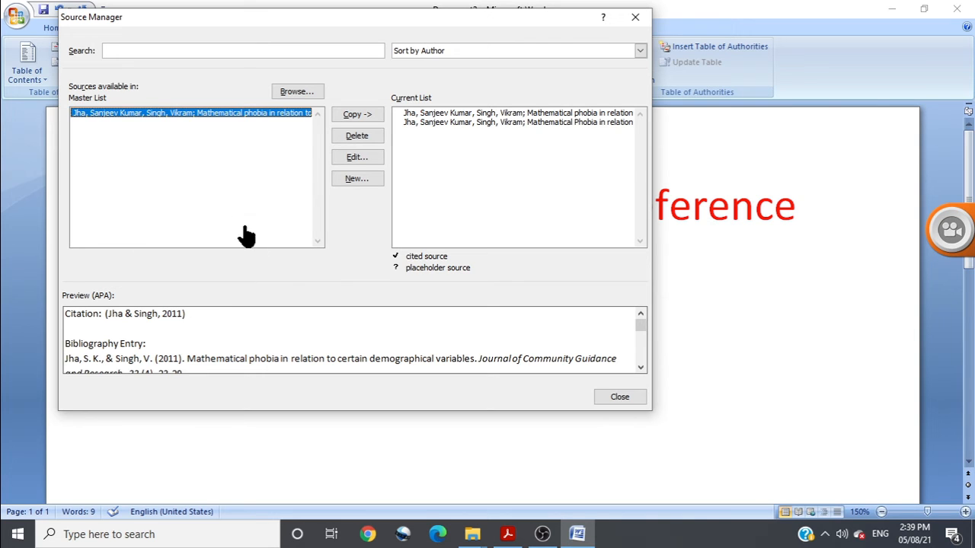
Check the full APA bibliography entry in the source's preview and close the Source Manager
{"action": "left_click", "coordinate": [641, 367]}
{"action": "scroll", "coordinate": [639, 342], "scroll_direction": "up", "scroll_amount": 1}
{"action": "left_click", "coordinate": [641, 368]}
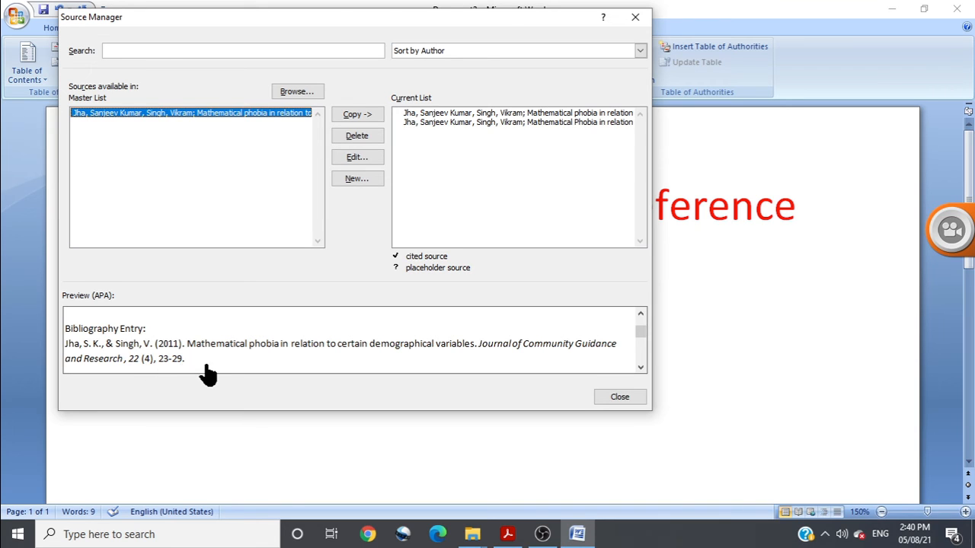
{"action": "left_click", "coordinate": [620, 397]}
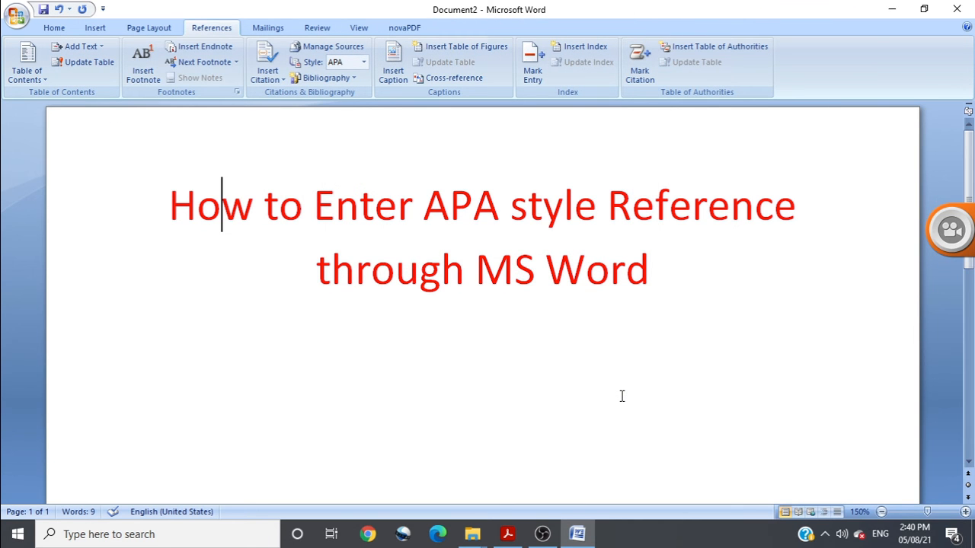
Insert a built-in Works Cited bibliography below the document's title and view its entries
{"action": "left_click", "coordinate": [355, 80]}
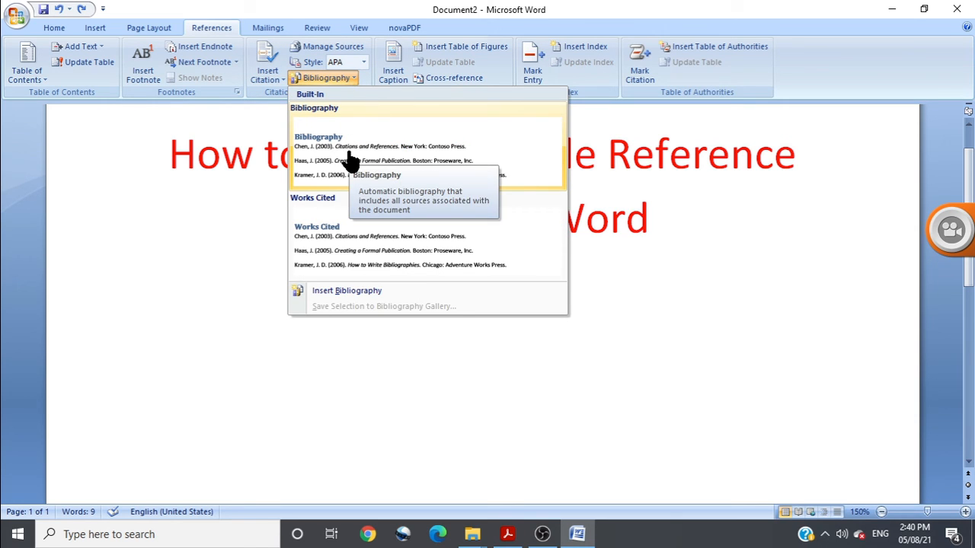
{"action": "left_click", "coordinate": [366, 232]}
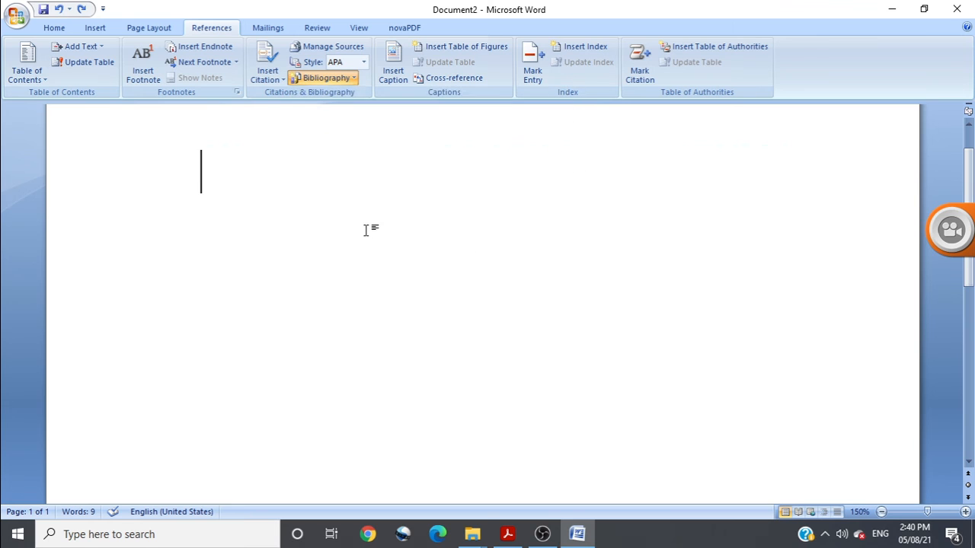
{"action": "scroll", "coordinate": [361, 213], "scroll_direction": "up", "scroll_amount": 5}
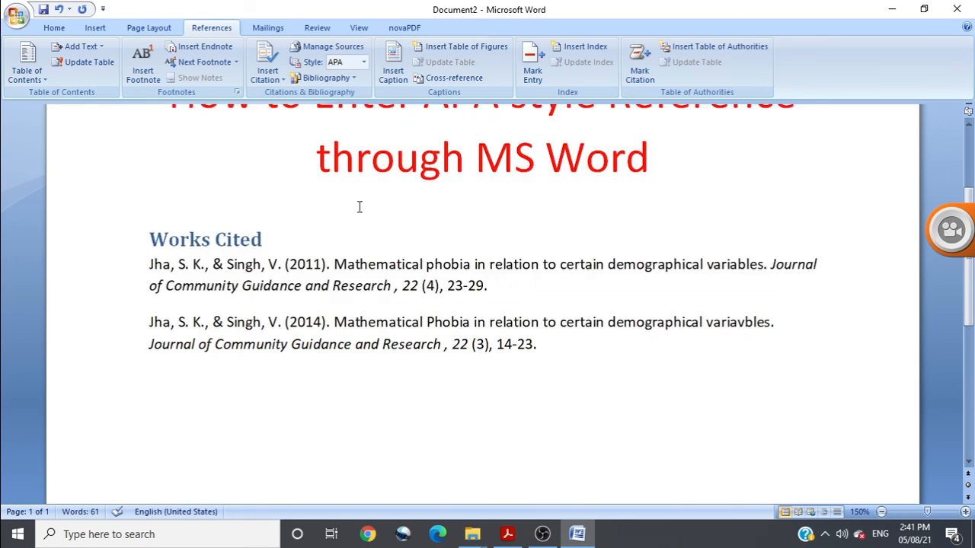
{"action": "scroll", "coordinate": [360, 196], "scroll_direction": "down", "scroll_amount": 1}
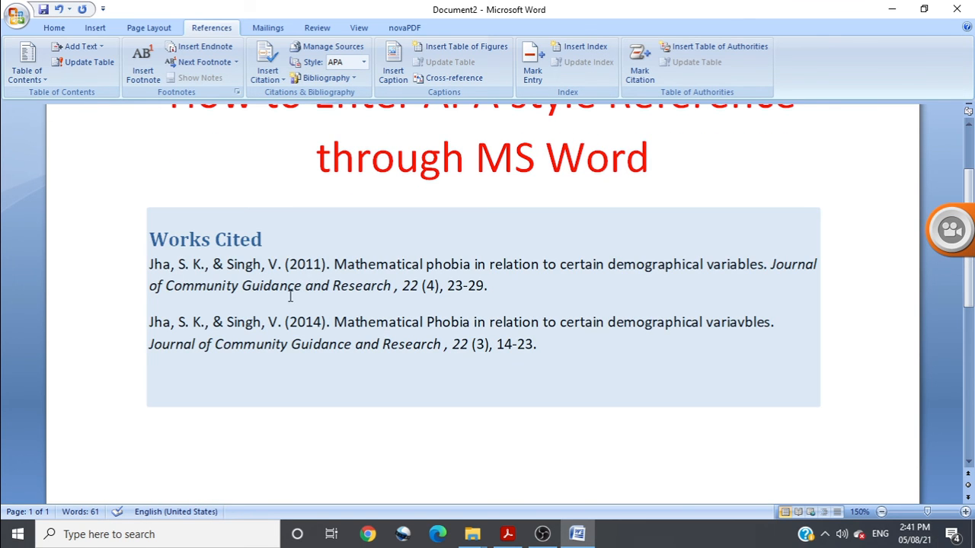